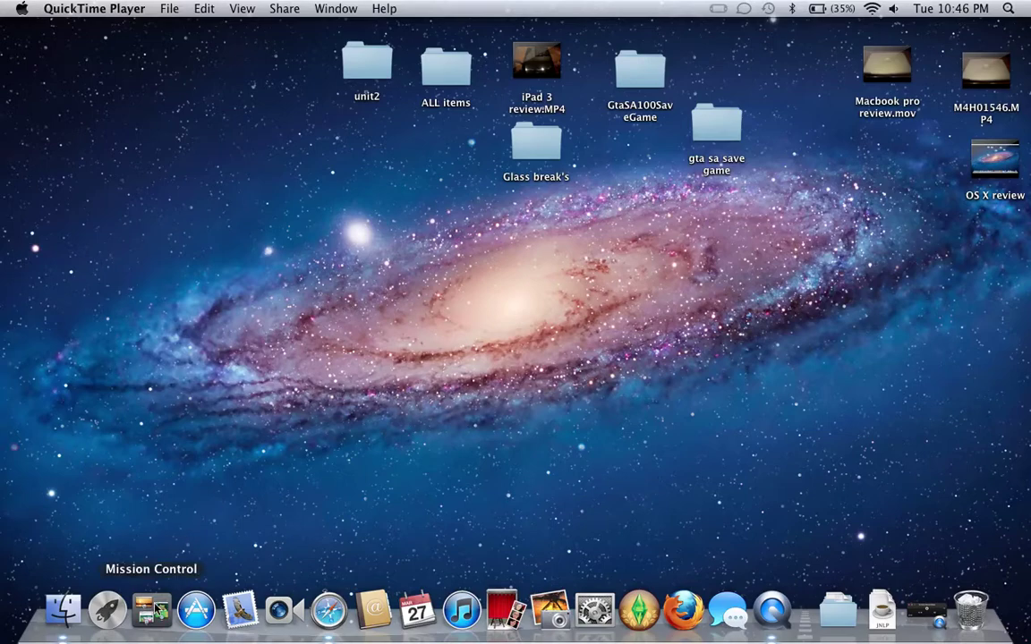
- Toggle Launchpad open and closed with F4, then bring up the Dashboard with F12
key("F4")
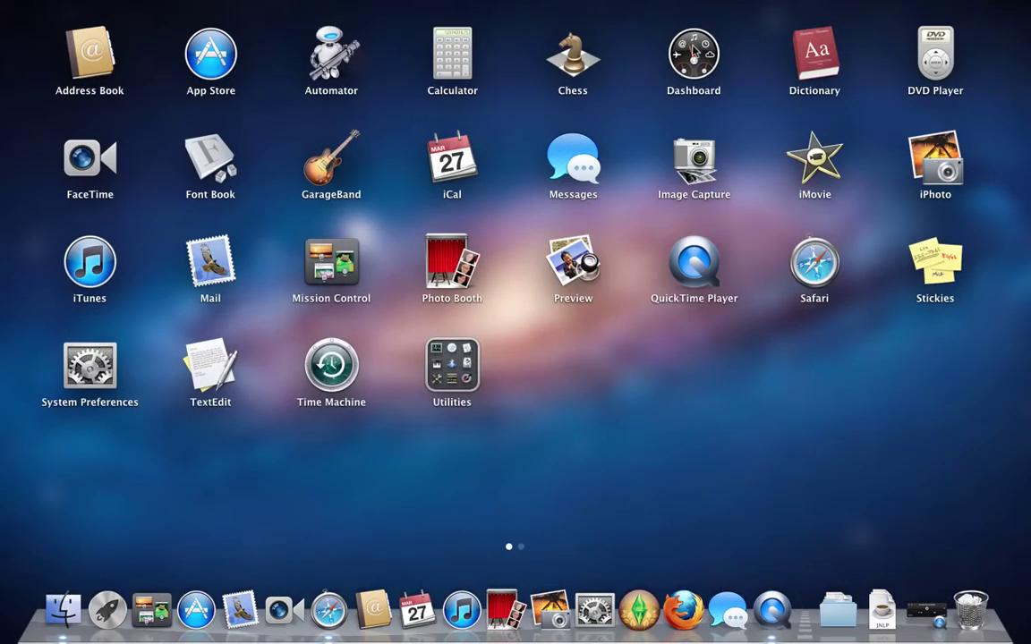
key("F4")
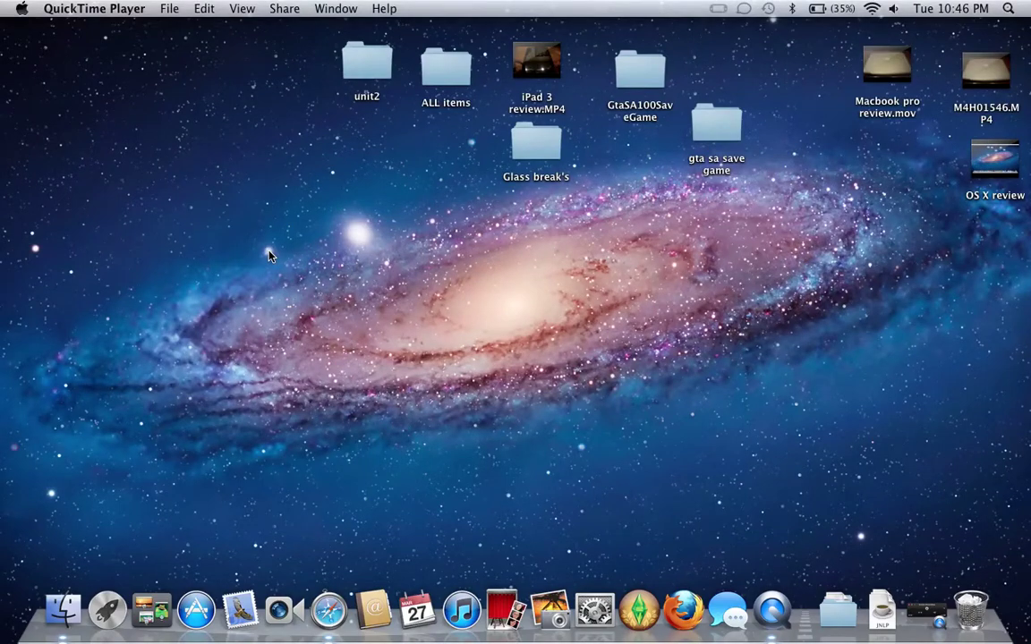
key("F12")
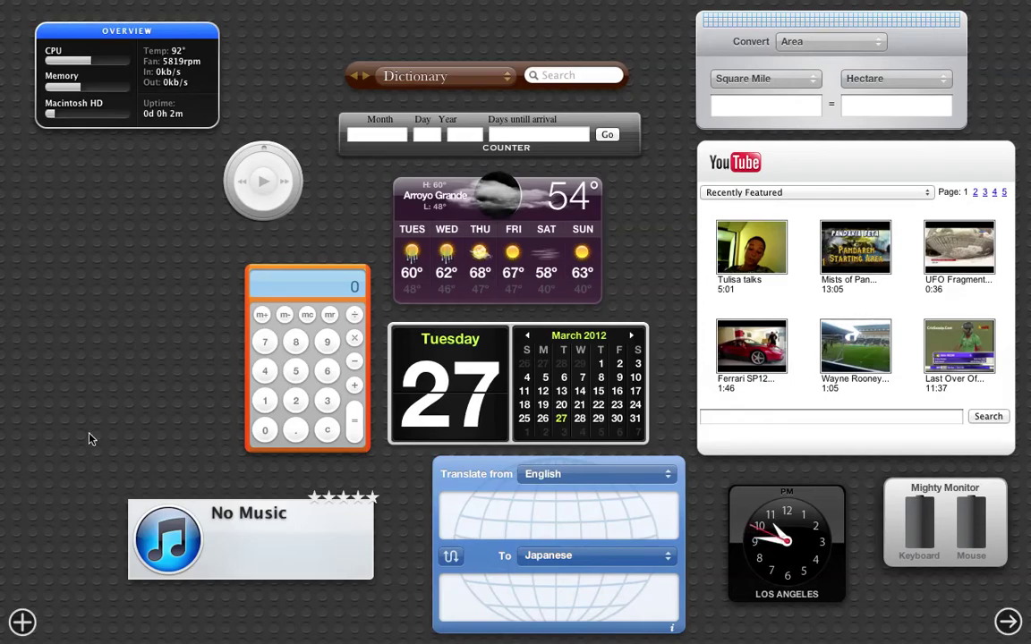
- Add the Tile Game widget from the second page of the widget bar
left_click(22, 623)
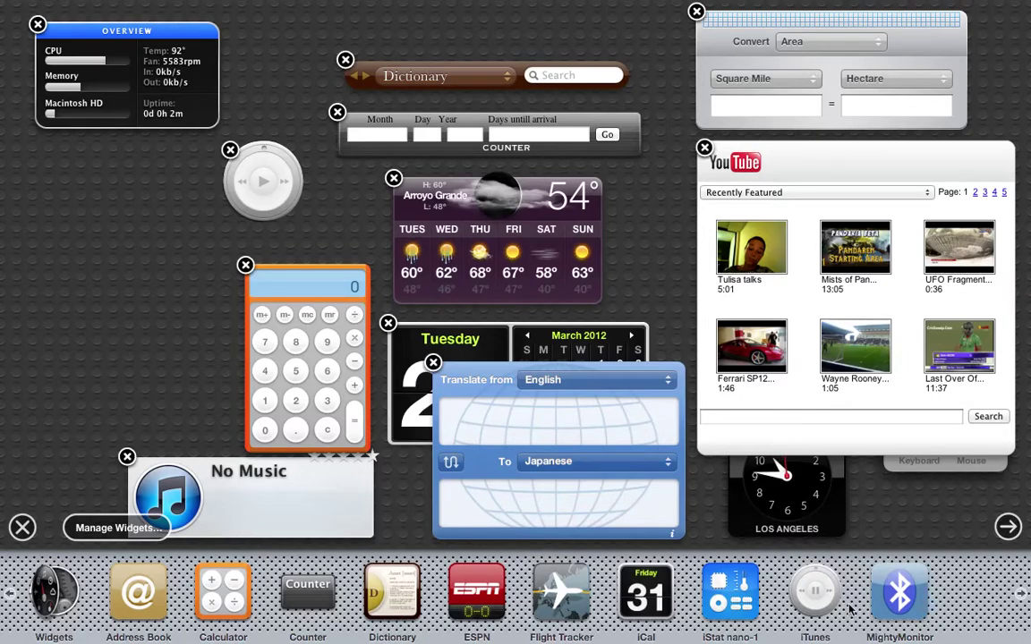
mouse_move(1017, 594)
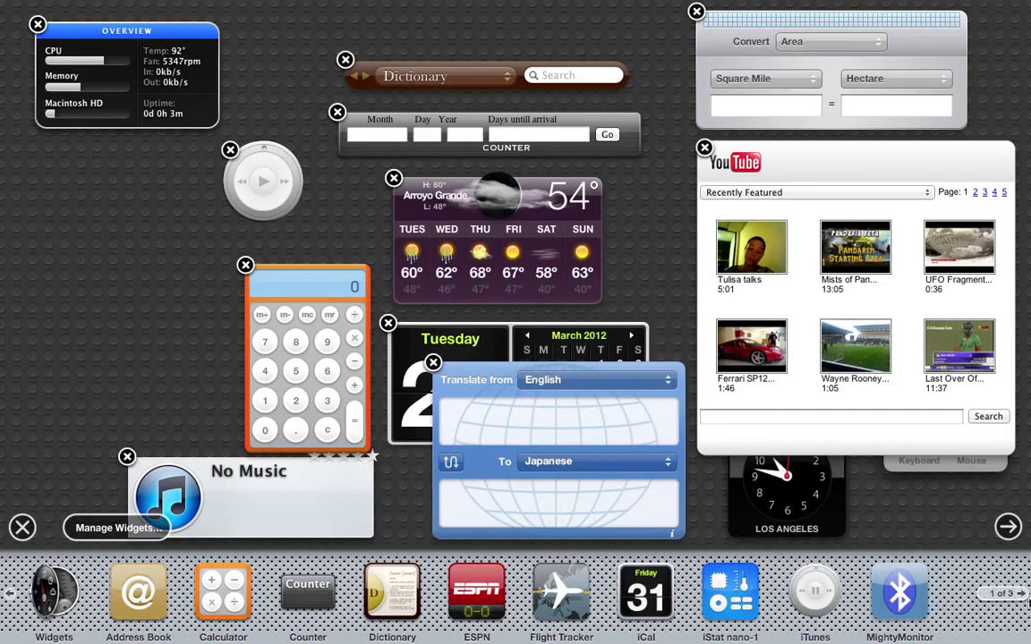
left_click(1023, 596)
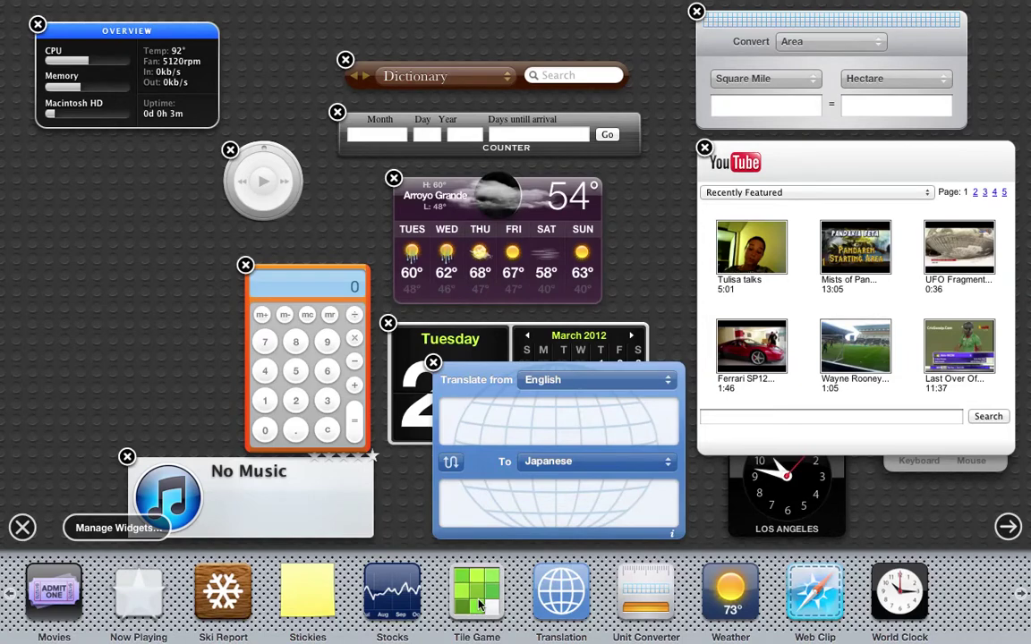
left_click(480, 606)
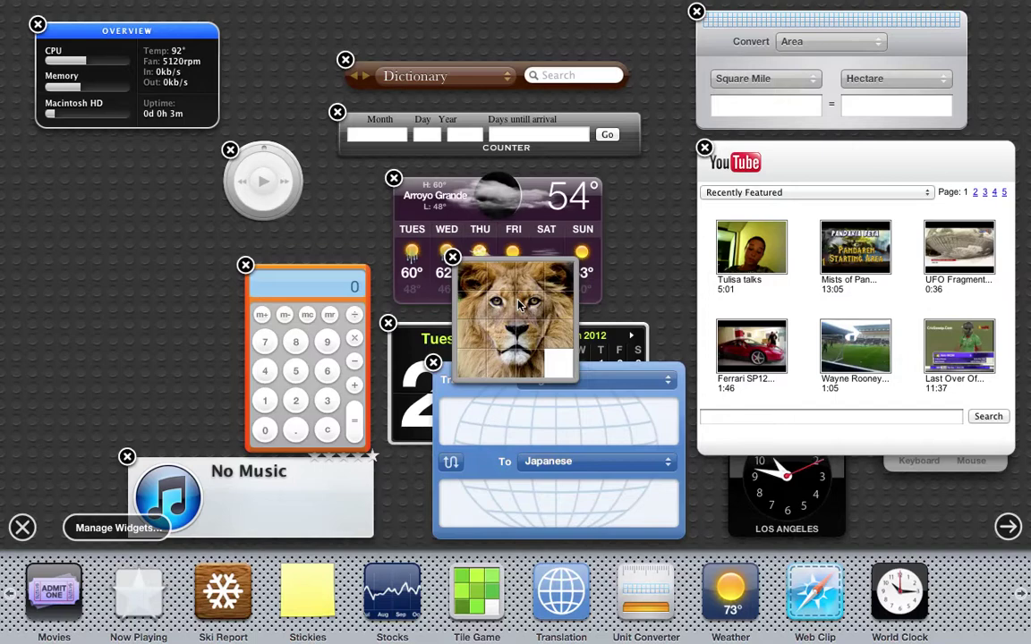
- Place the Tile Game widget beside the Calculator and close the widget bar
mouse_move(519, 304)
left_mouse_down()
mouse_move(382, 318)
mouse_move(318, 306)
mouse_move(152, 235)
mouse_move(107, 242)
left_mouse_up()
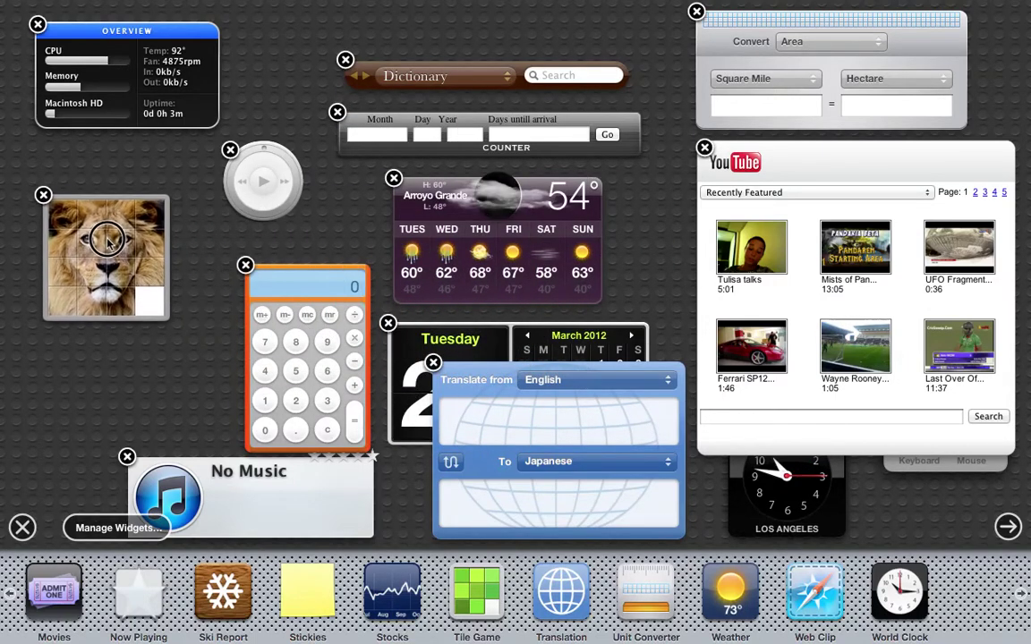
left_click(22, 527)
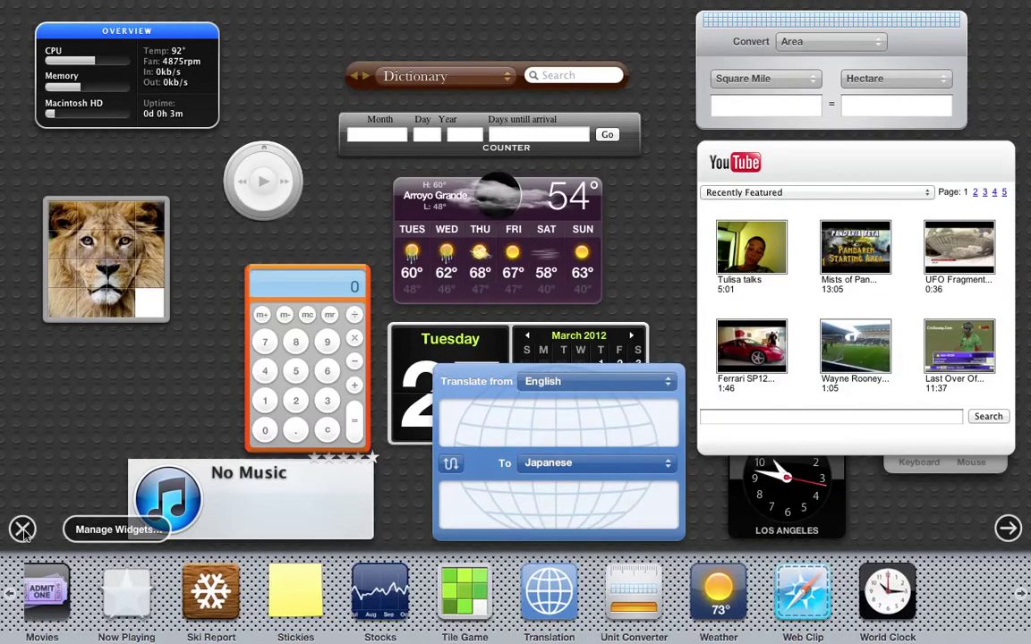
left_click_drag(142, 266, 134, 280)
- Scramble the lion puzzle and slide a bottom-row tile into the blank space
left_click(135, 280)
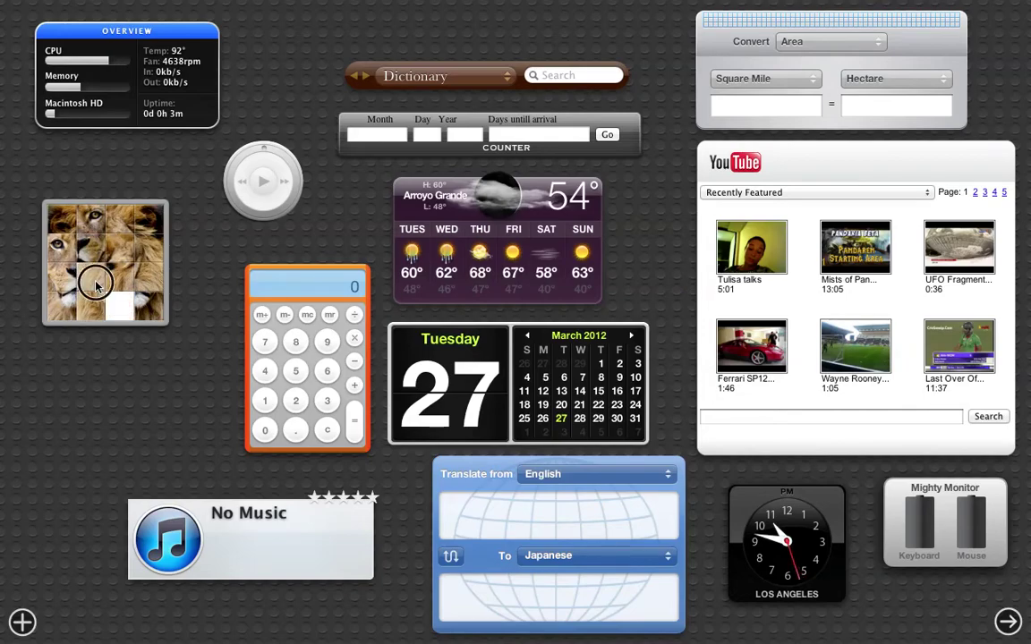
left_click_drag(93, 286, 99, 297)
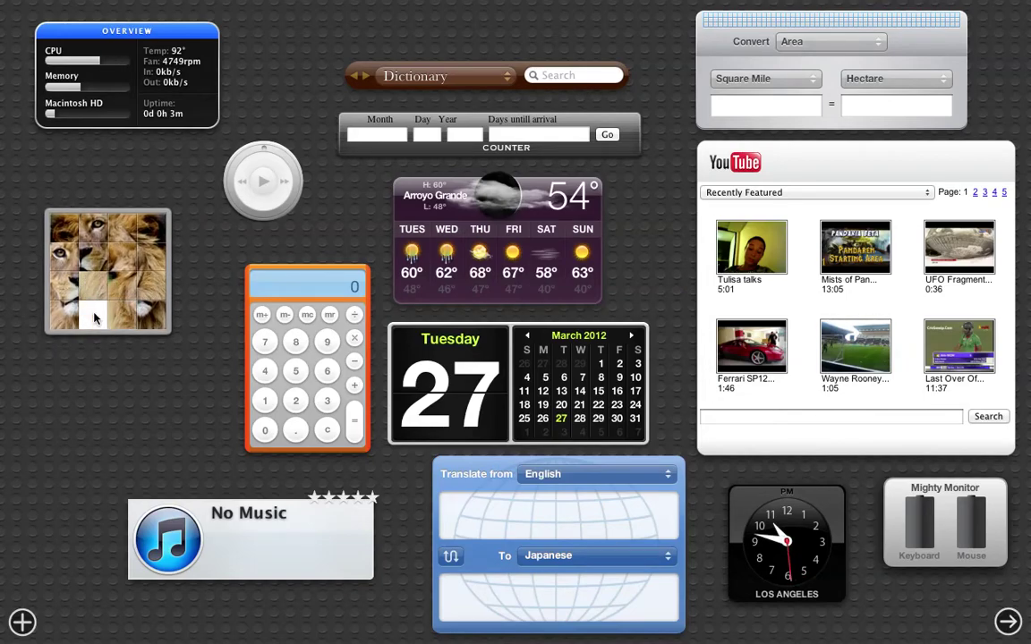
left_click(96, 317)
left_click(21, 619)
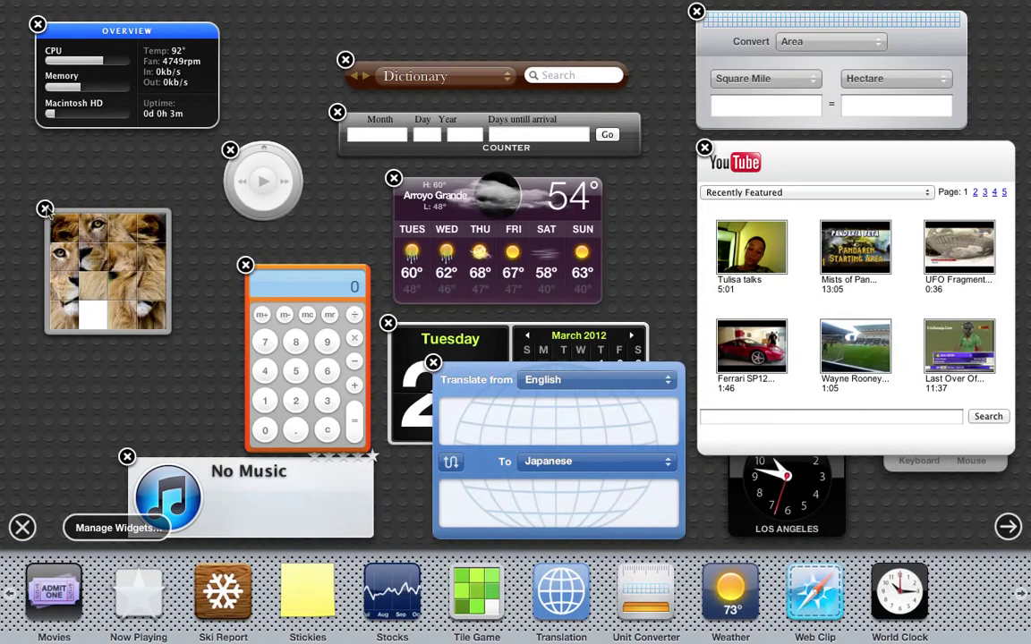
- Remove the Tile Game widget and open the Manage Widgets list
left_click(45, 209)
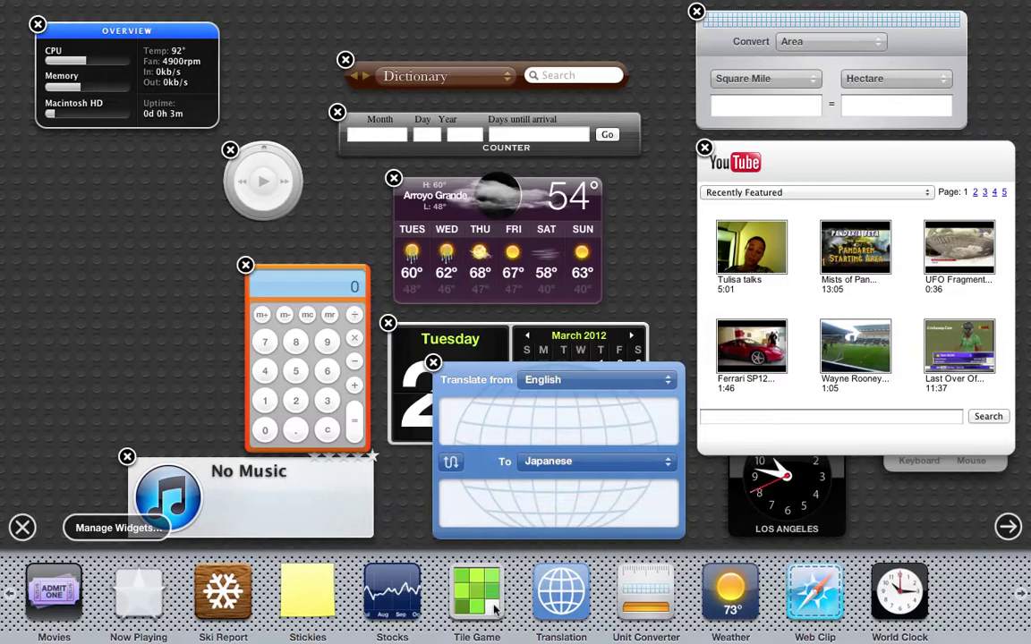
left_click(113, 529)
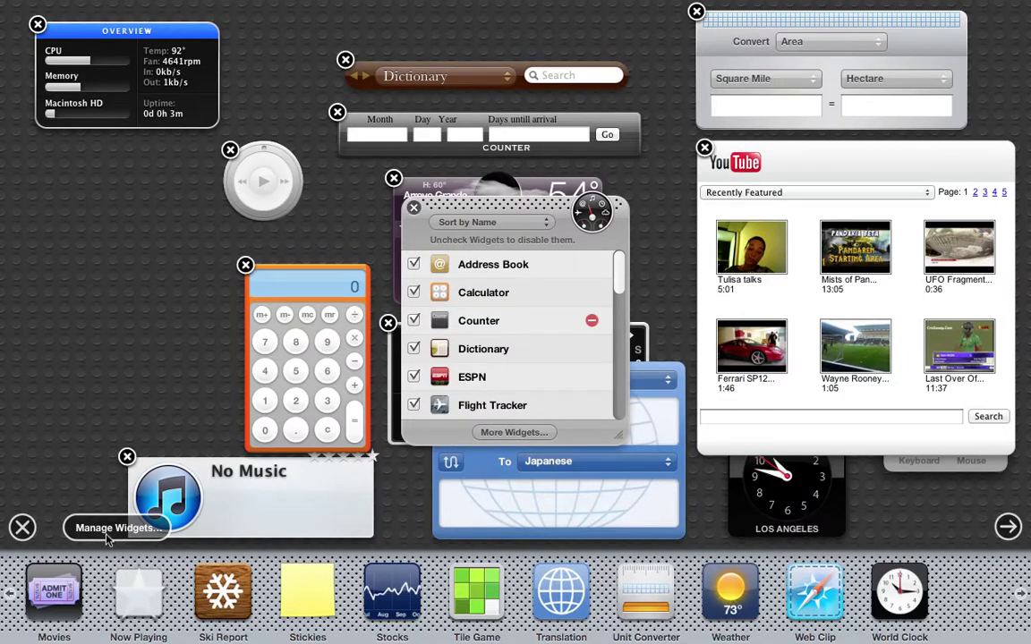
- Scroll up and down through the installed widgets list, down to Counter
scroll(503, 301, "down", 2)
scroll(505, 305, "down", 5)
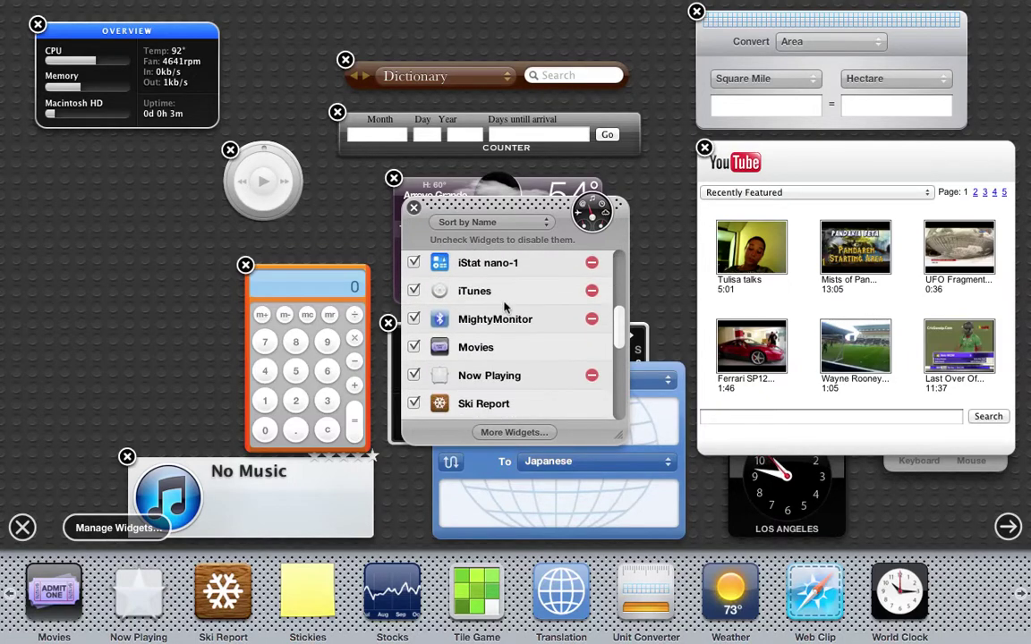
scroll(503, 307, "down", 3)
scroll(504, 307, "down", 3)
scroll(504, 307, "up", 3)
scroll(504, 307, "up", 5)
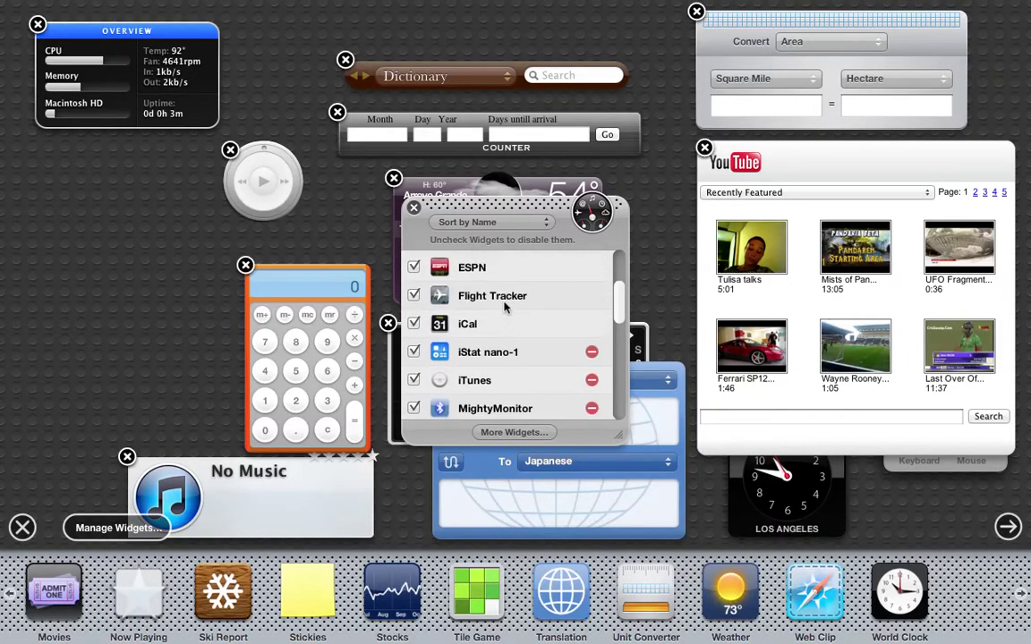
scroll(504, 307, "up", 4)
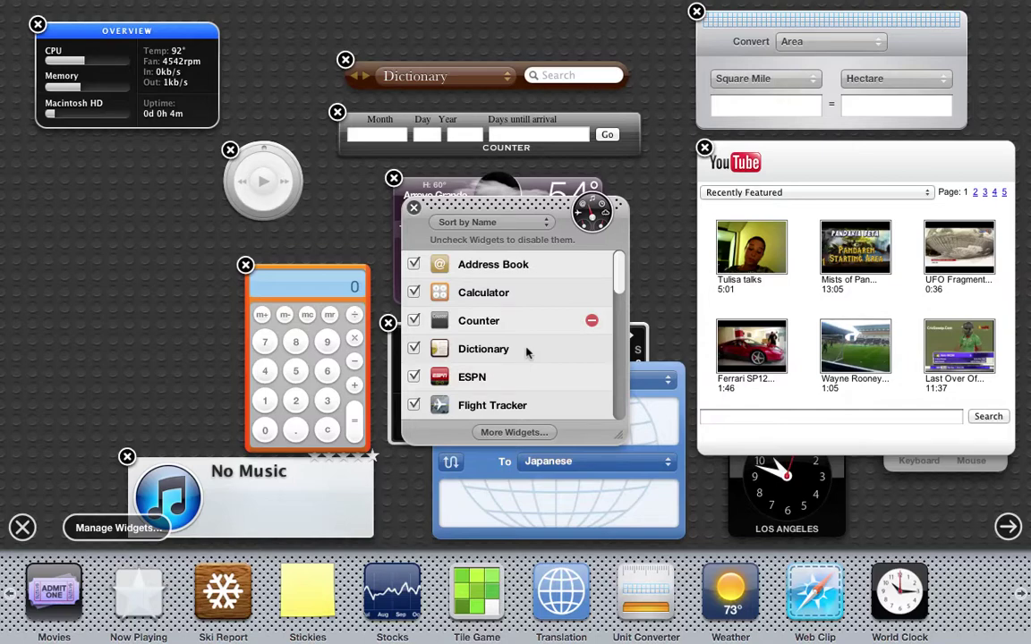
scroll(528, 352, "down", 1)
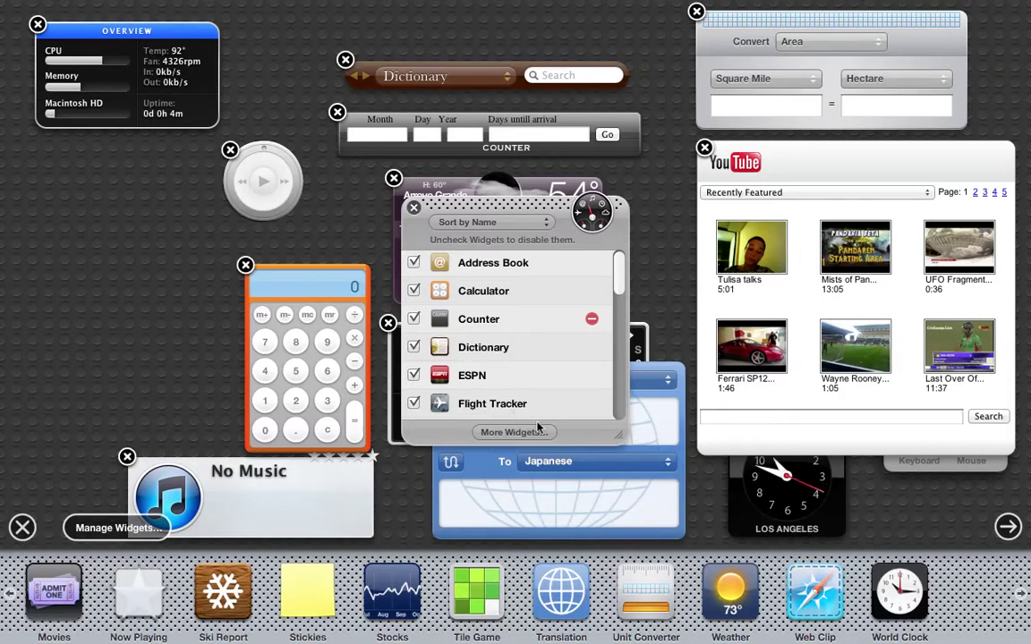
- Keep the widget list sorted by name and toggle Address Book off and back on
left_click(499, 222)
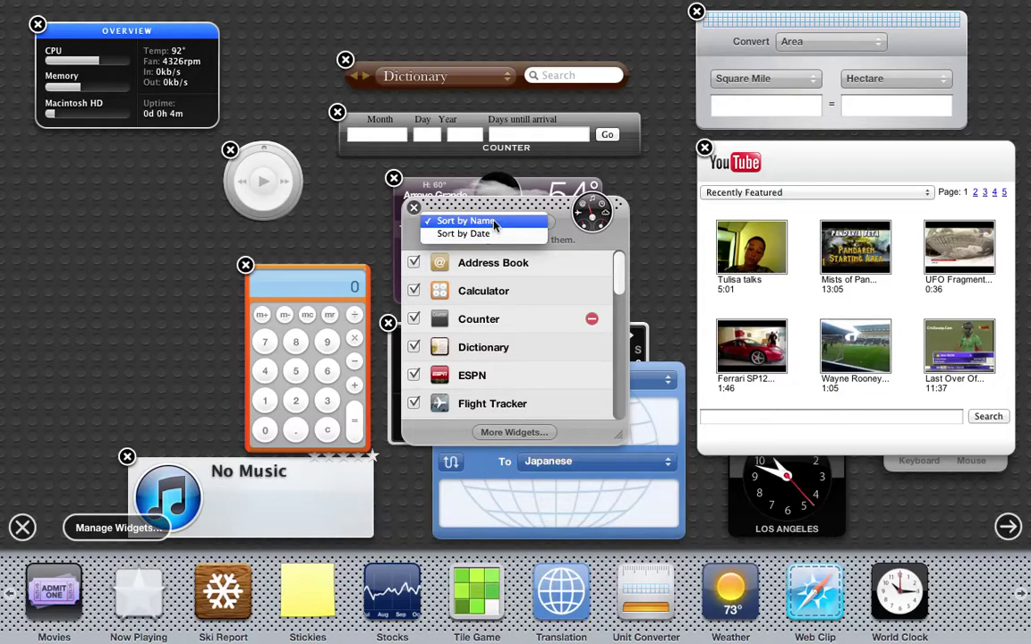
left_click(493, 222)
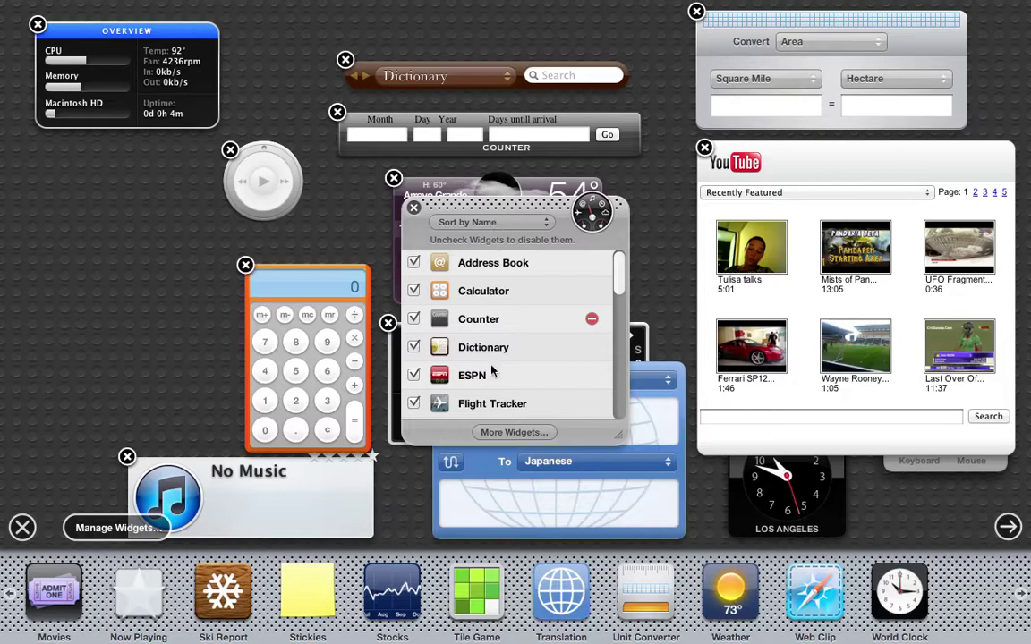
scroll(429, 371, "down", 1)
scroll(491, 370, "up", 1)
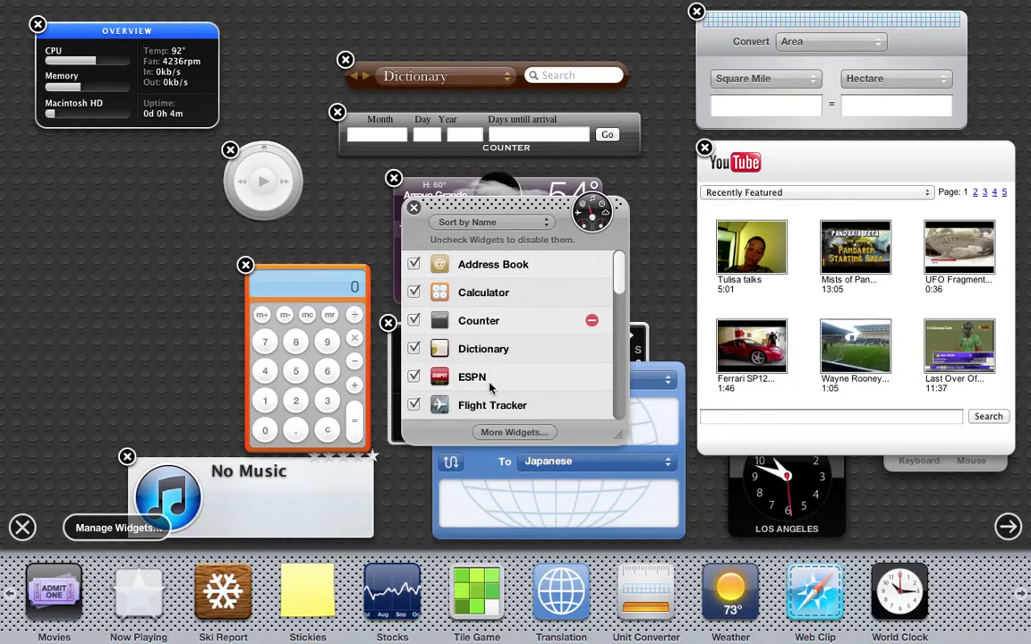
left_click(415, 266)
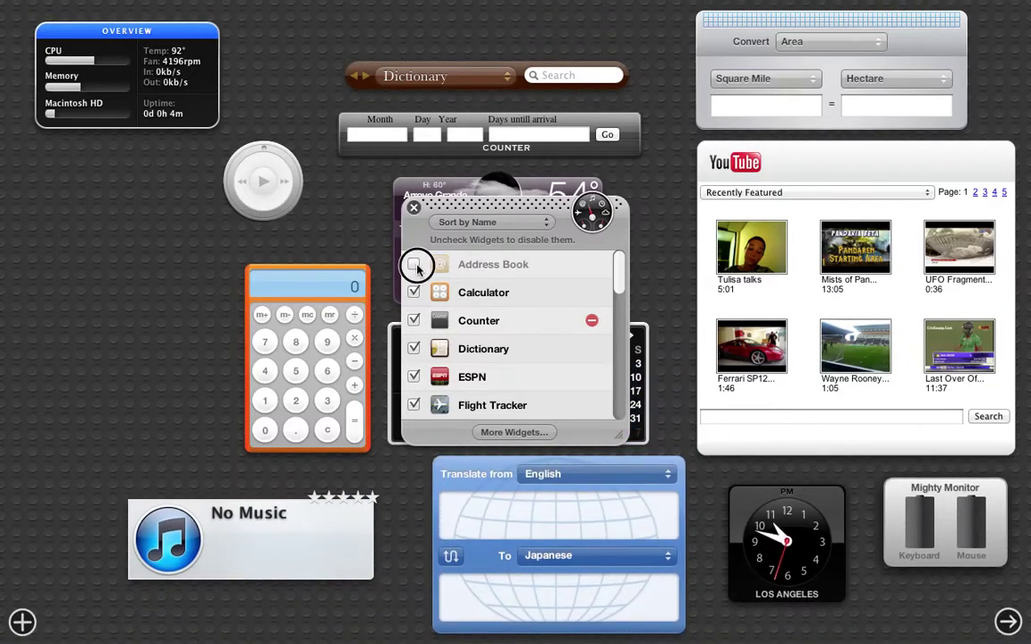
left_click(414, 266)
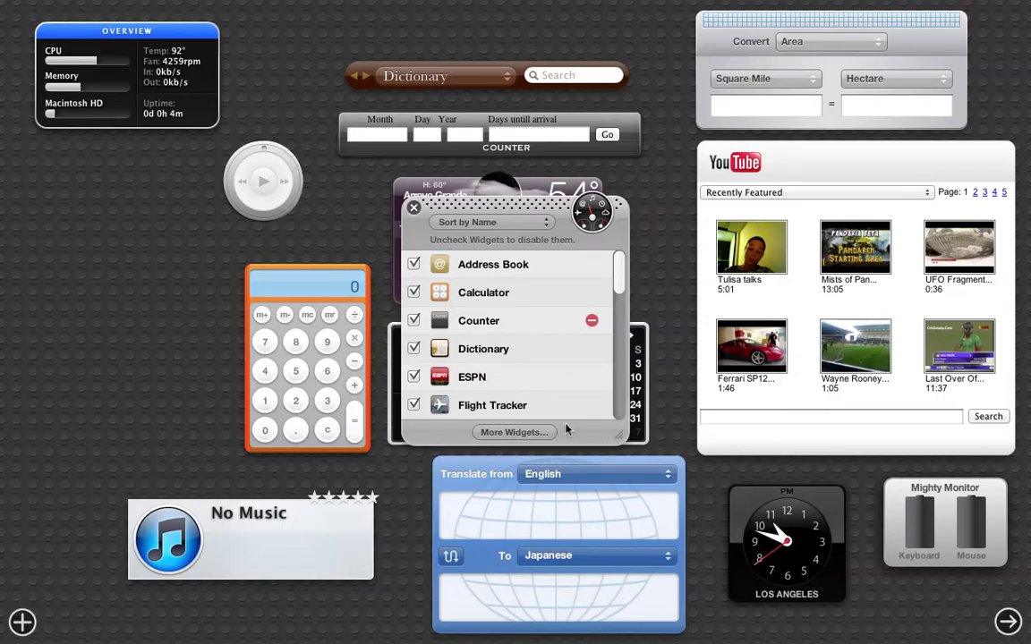
- Open Apple's Dashboard widgets download page and browse its Widget Browser categories
left_click(521, 438)
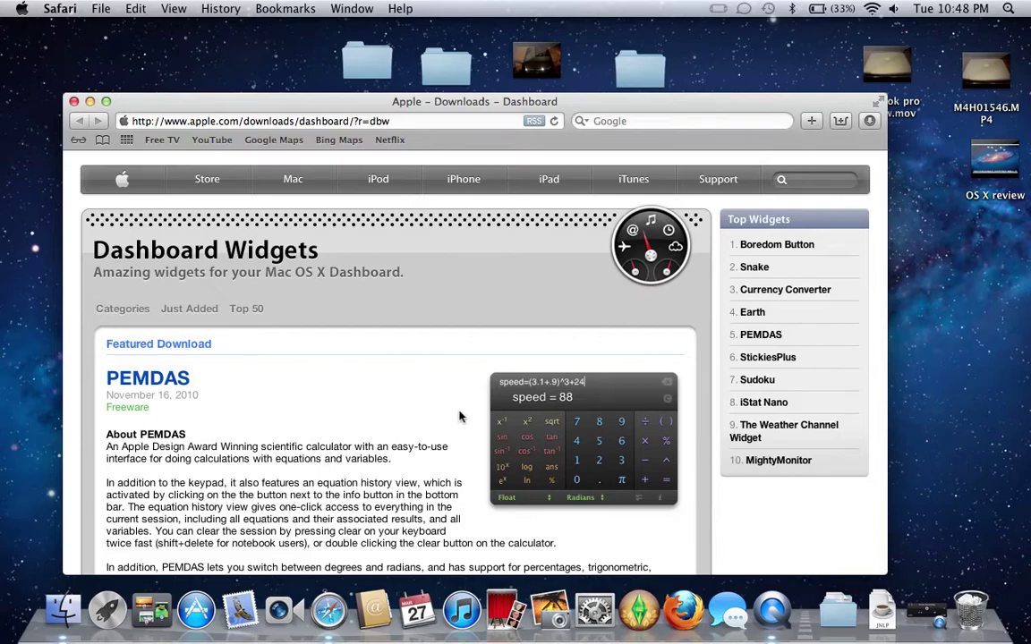
scroll(459, 416, "down", 10)
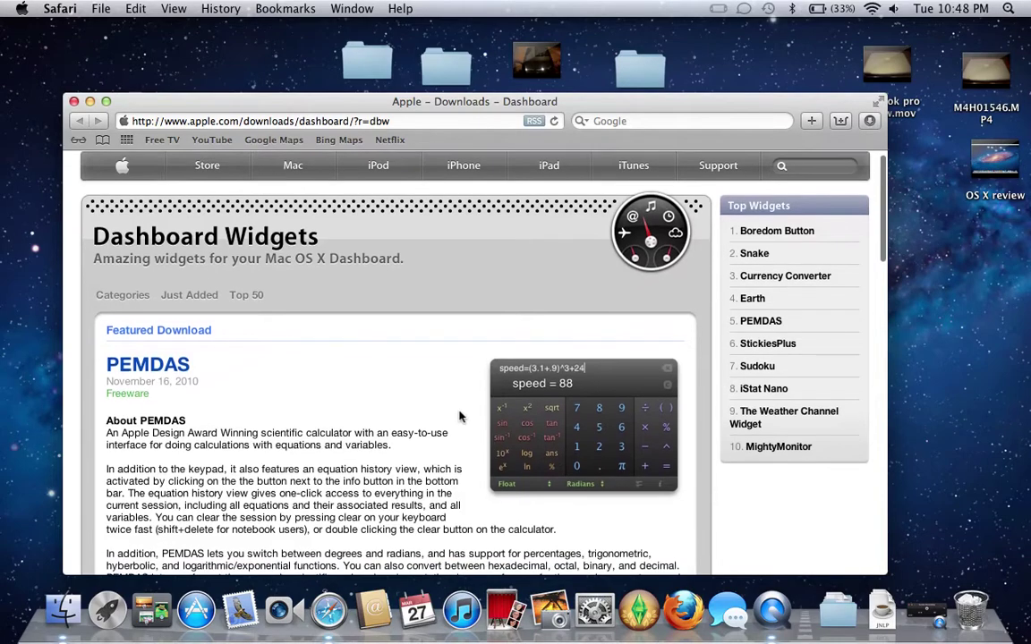
scroll(459, 416, "up", 3)
left_click(161, 336)
scroll(224, 340, "down", 5)
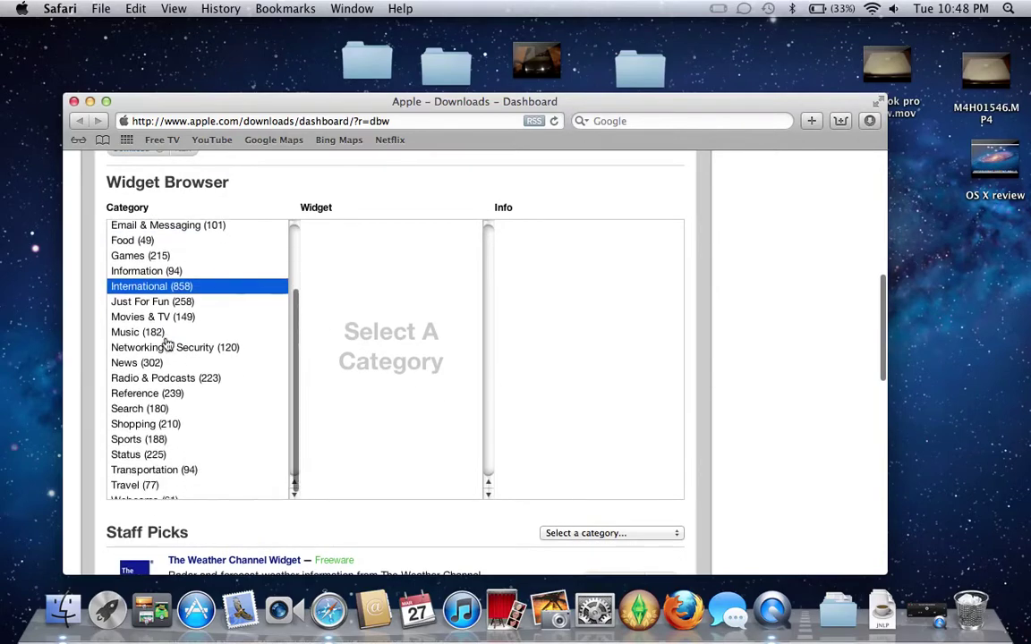
scroll(202, 340, "up", 5)
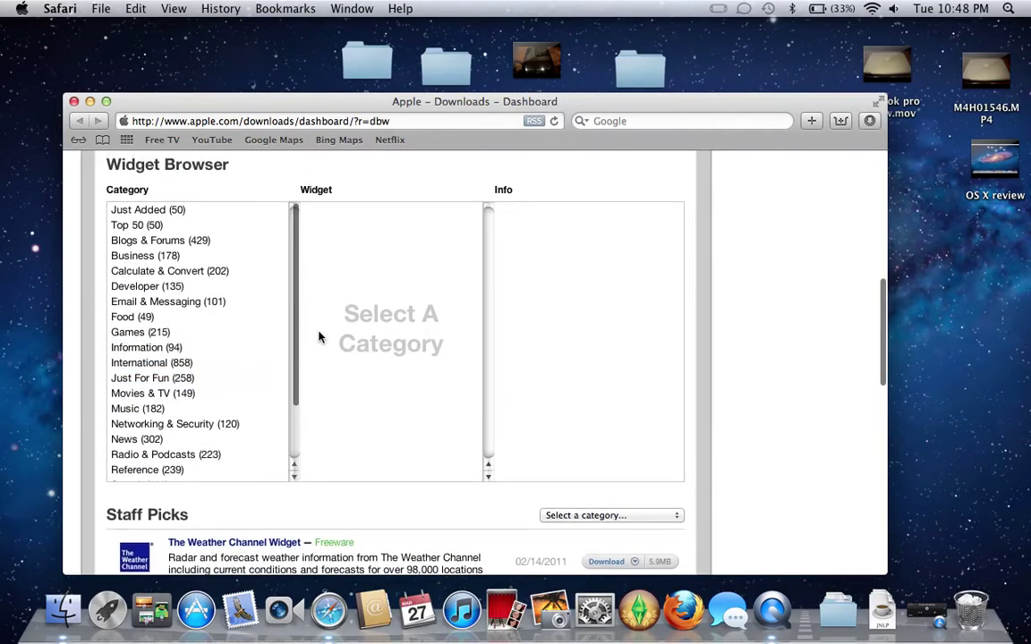
scroll(320, 337, "up", 3)
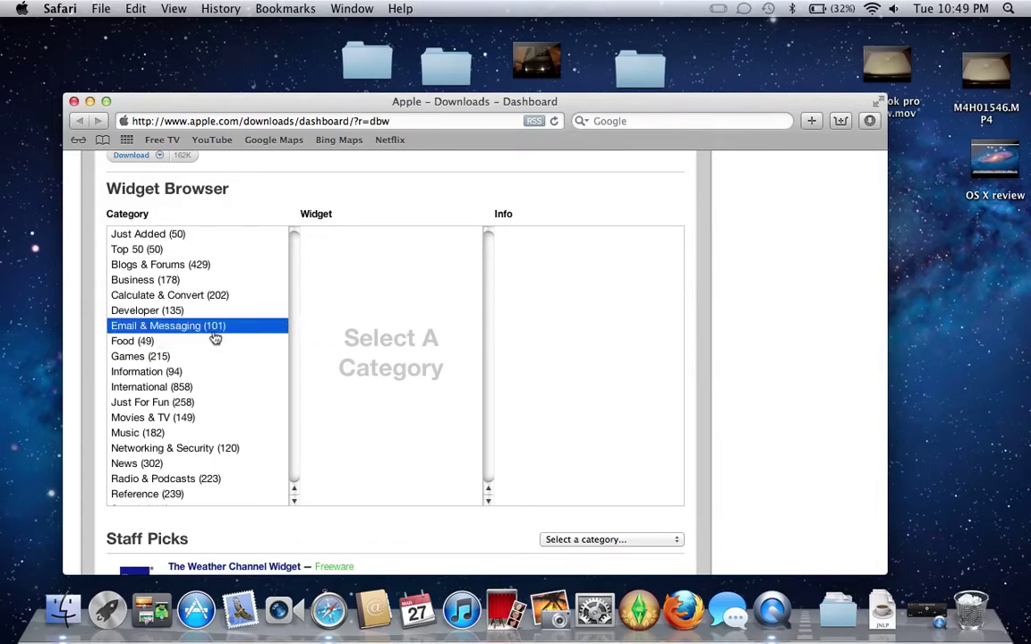
scroll(152, 447, "down", 3)
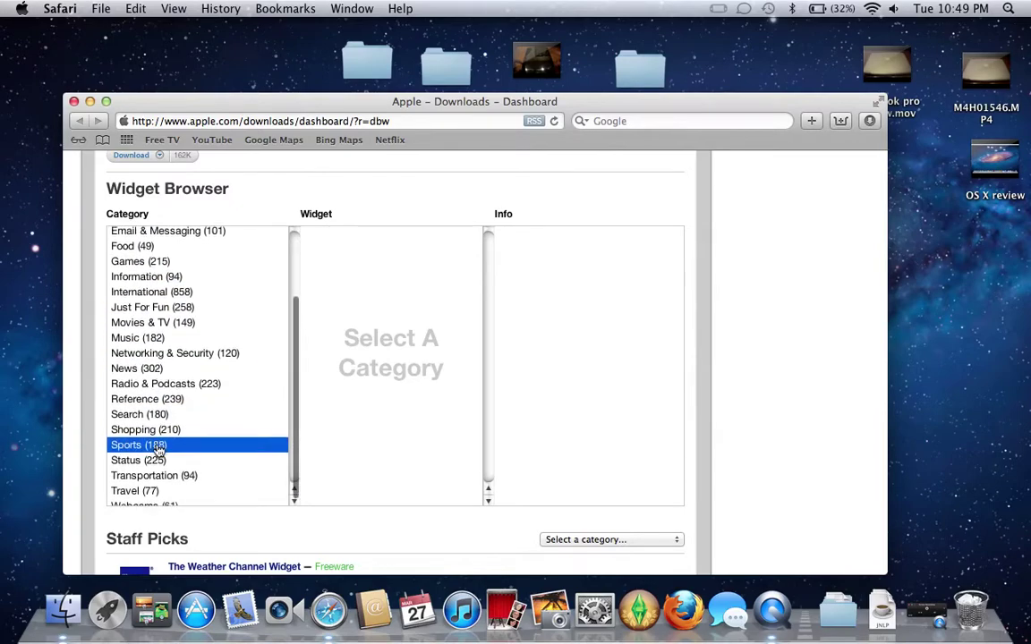
- Show the Status category's widgets and view BatteryInfo's details
left_click(126, 460)
scroll(399, 432, "down", 1)
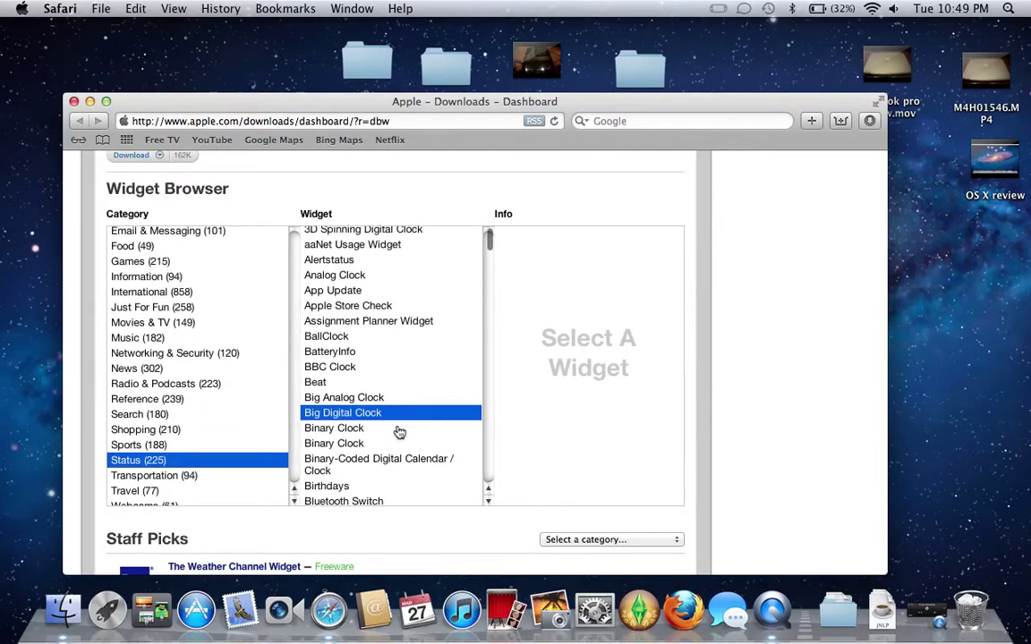
scroll(399, 432, "down", 1)
scroll(401, 421, "down", 1)
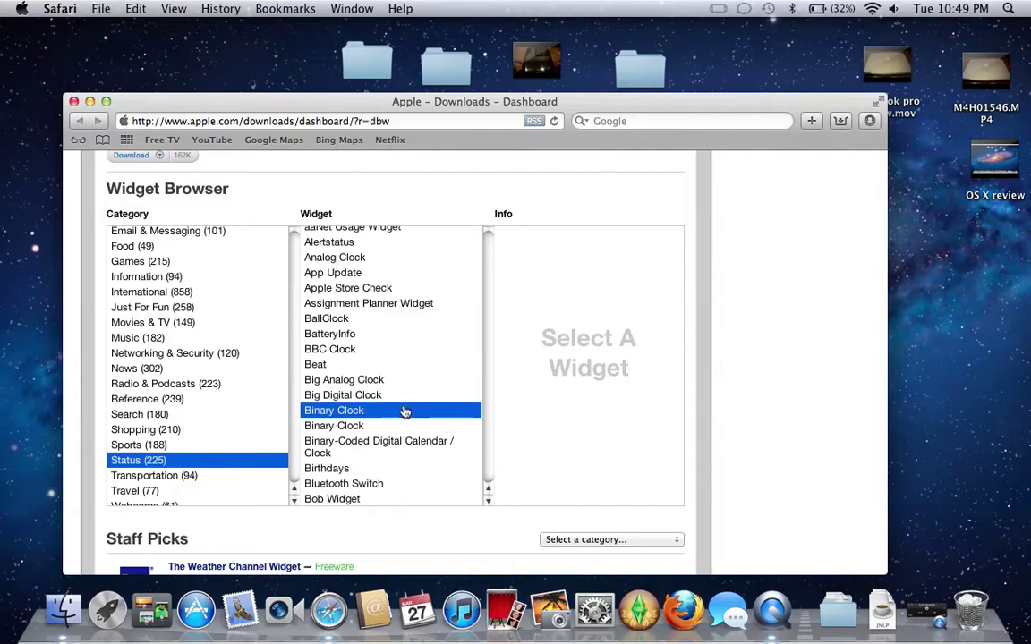
left_click(329, 340)
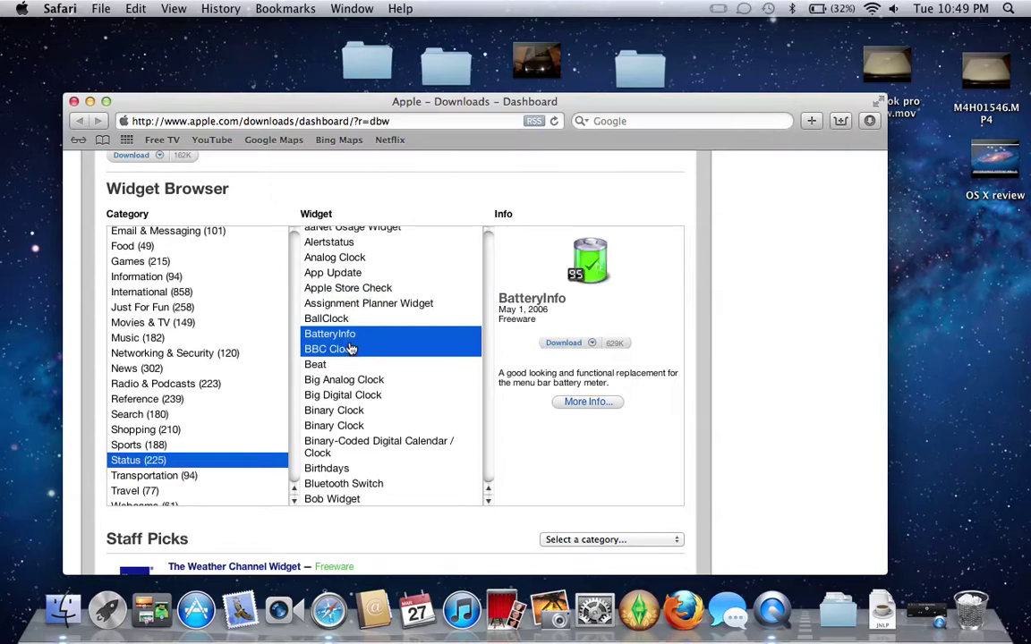
- Find chronoTrack in the Status list, view its details and download it
scroll(383, 336, "down", 1)
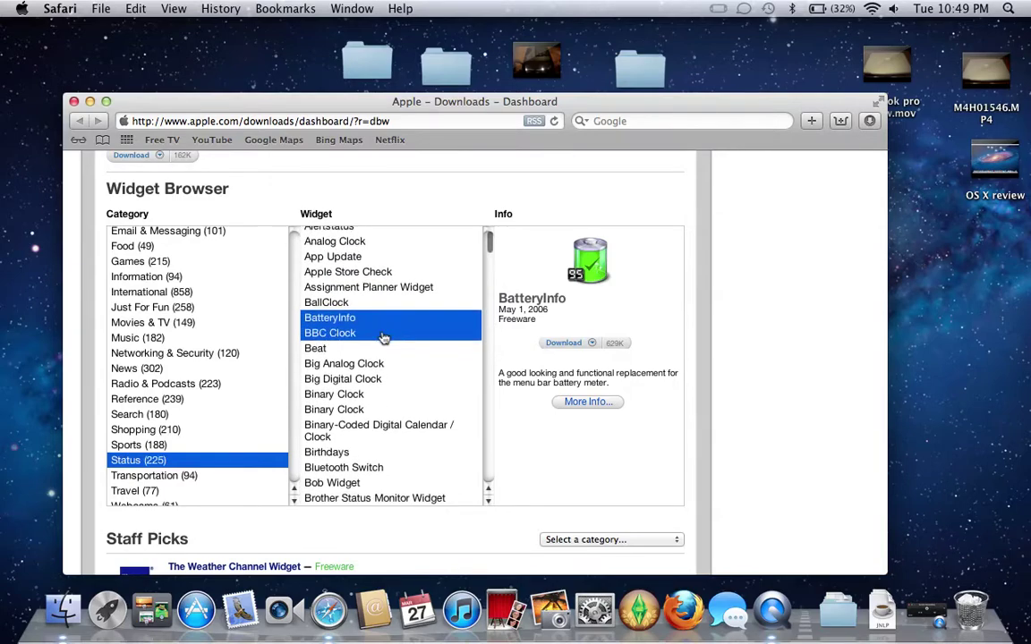
scroll(384, 338, "down", 3)
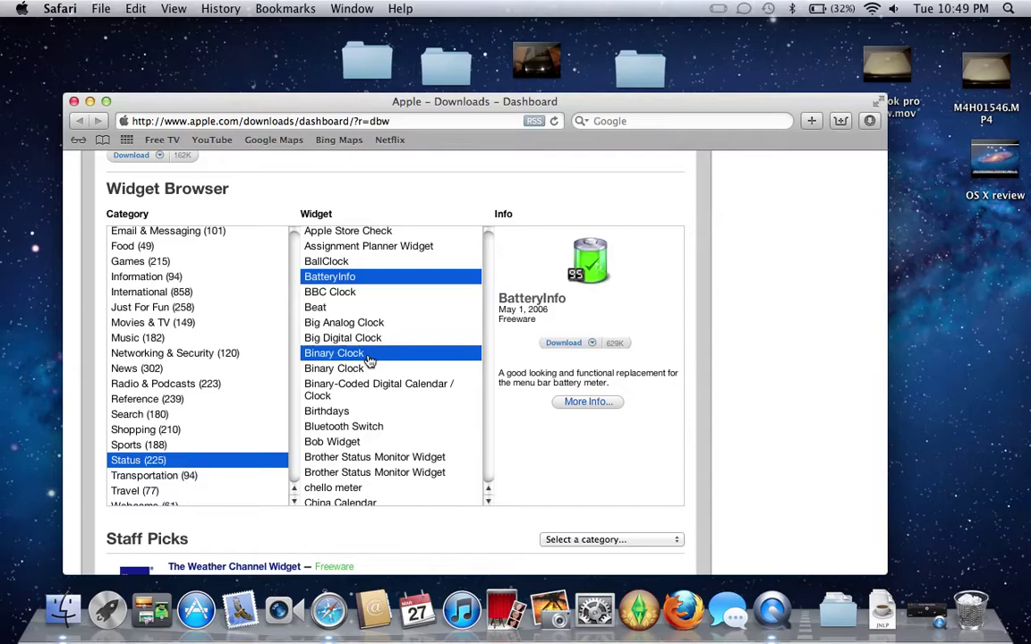
scroll(369, 358, "down", 4)
scroll(367, 367, "down", 4)
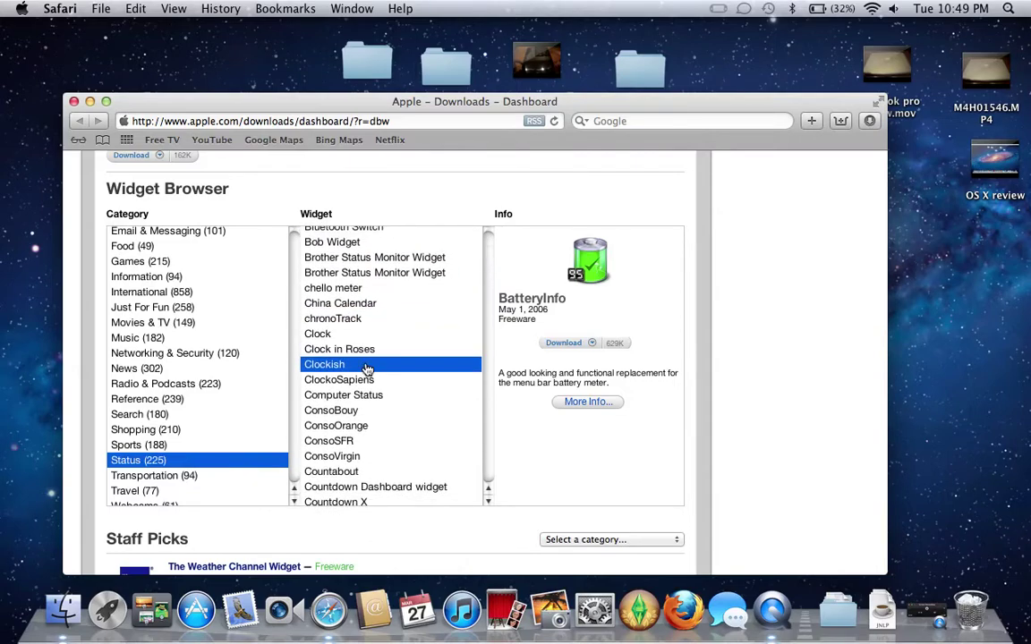
left_click(365, 322)
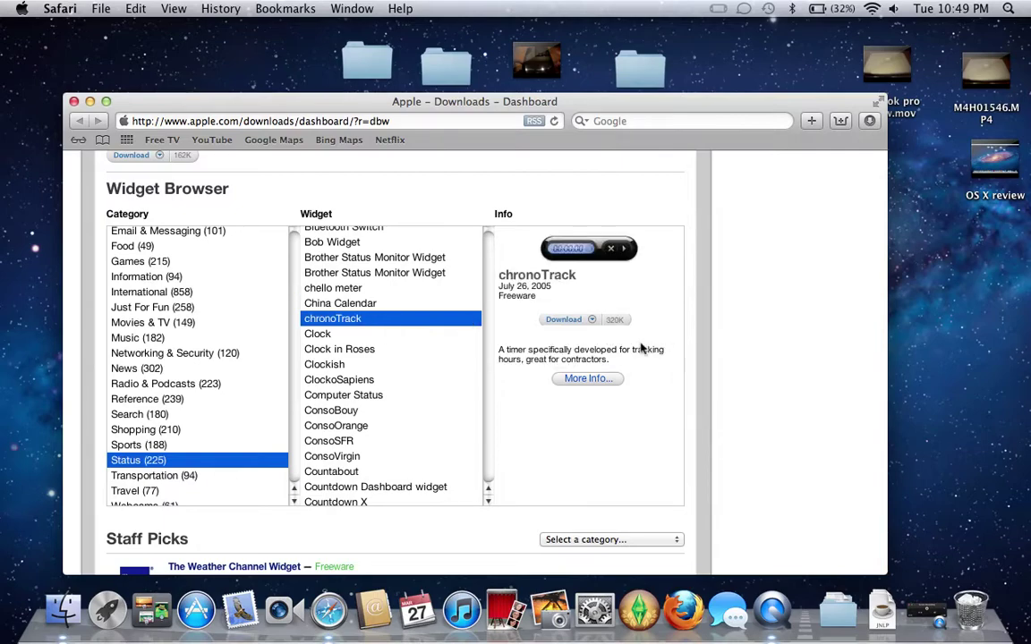
left_click(564, 320)
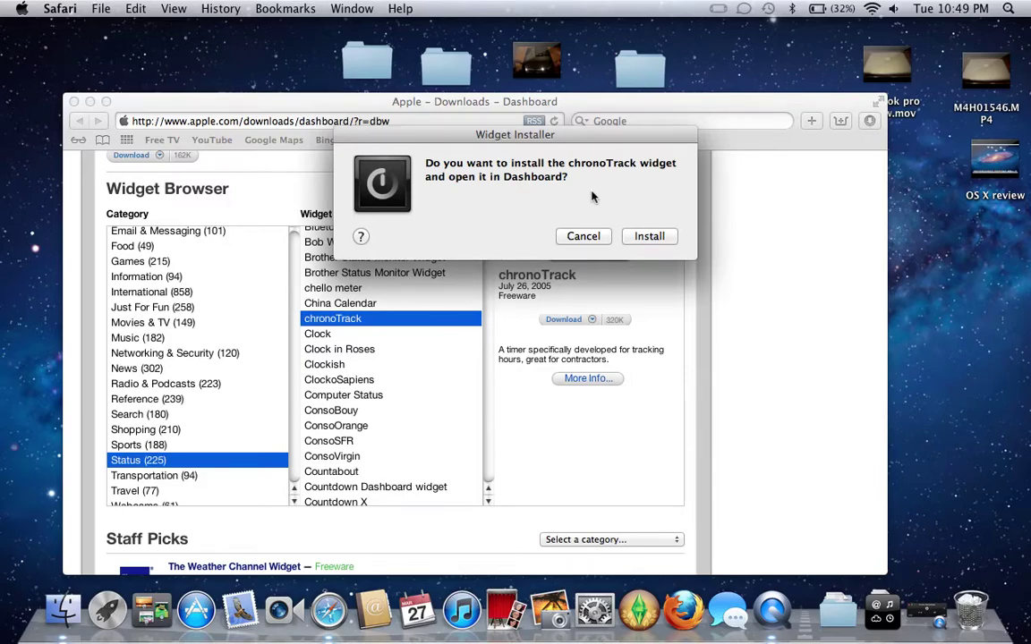
- Confirm installing chronoTrack in the Widget Installer
left_click(651, 236)
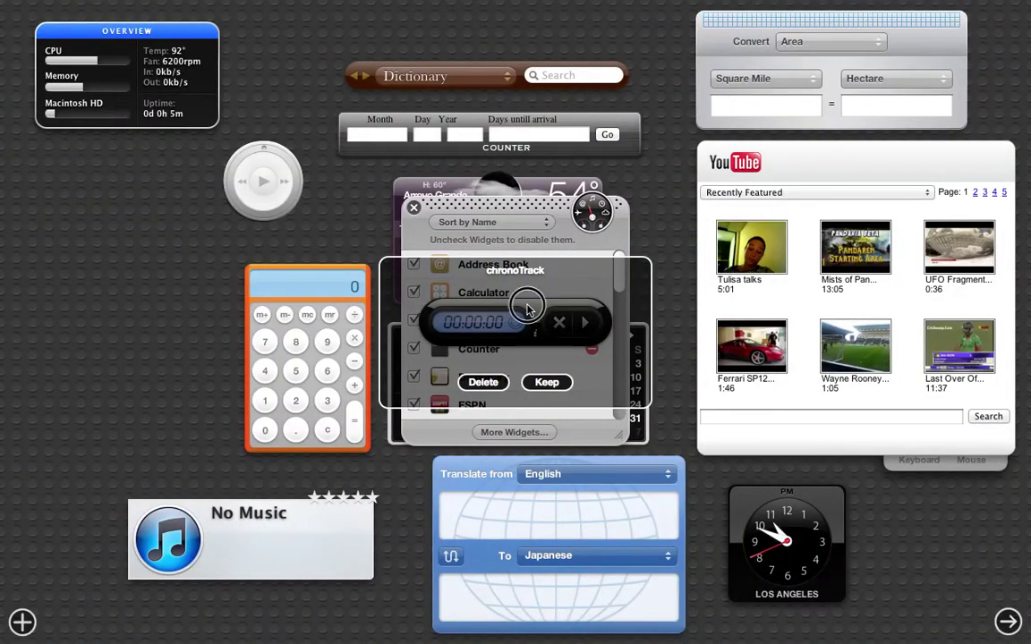
- Move chronoTrack to the upper left, keep it, and run its stopwatch to 00:00:05
left_click_drag(528, 310, 133, 223)
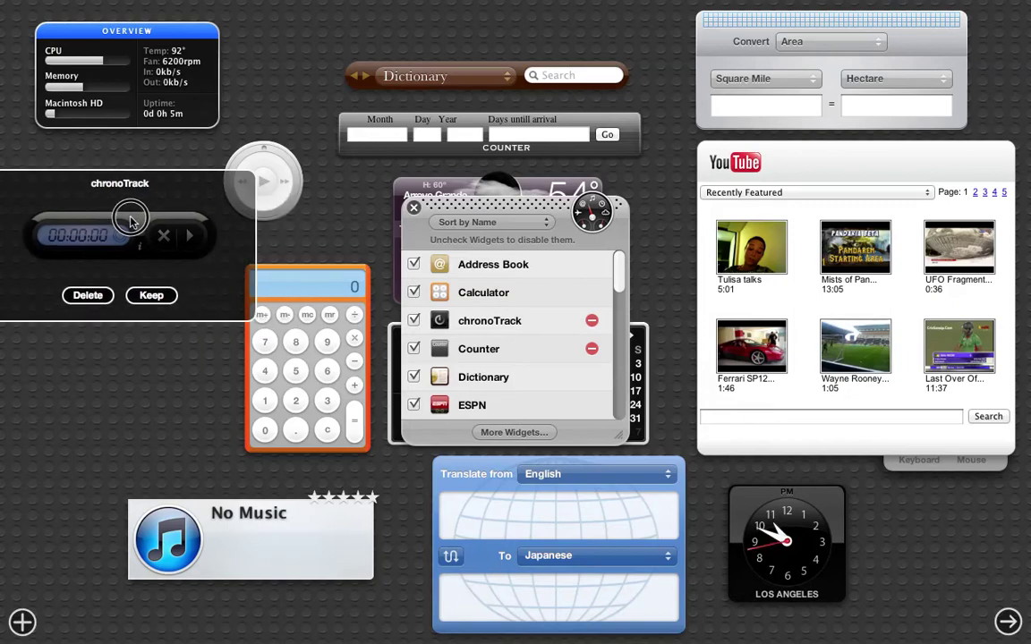
left_click(152, 296)
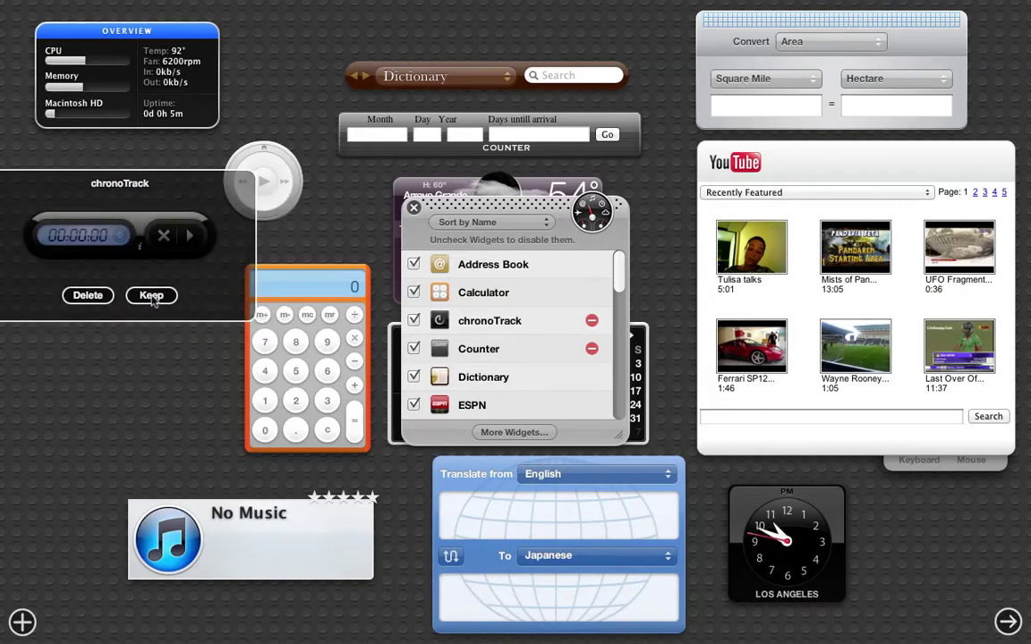
left_click(188, 237)
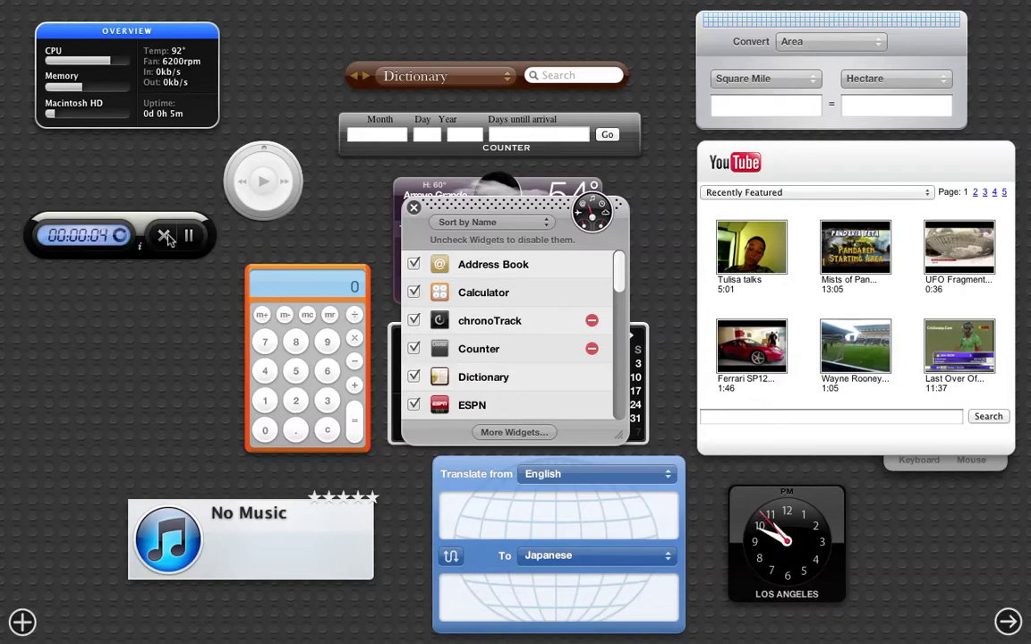
left_click(166, 237)
left_click(21, 622)
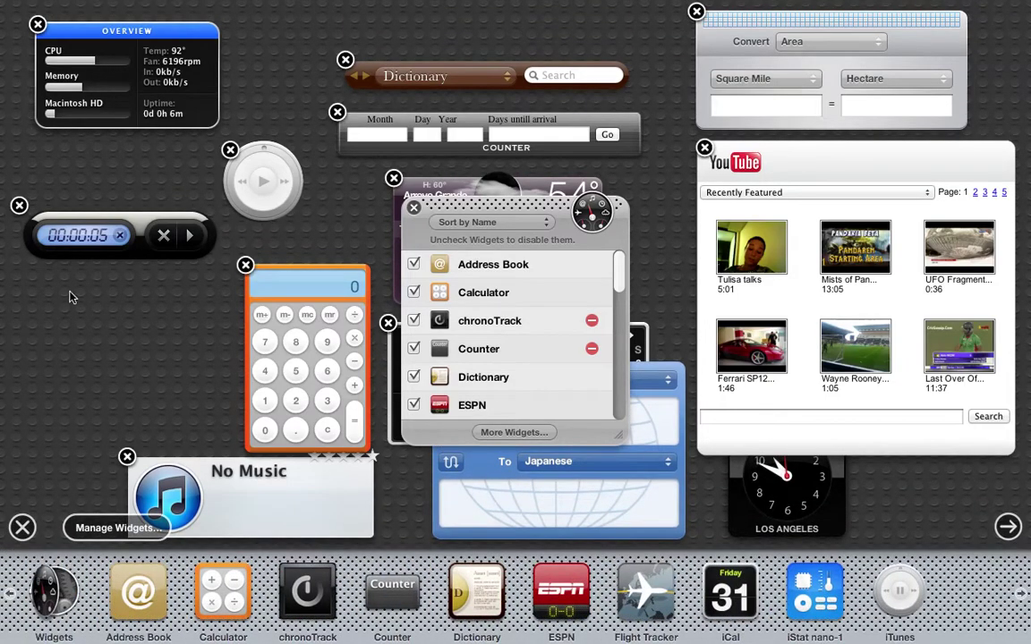
- Delete the chronoTrack widget, hide the widget bar, and exit Dashboard with F12
left_click(20, 205)
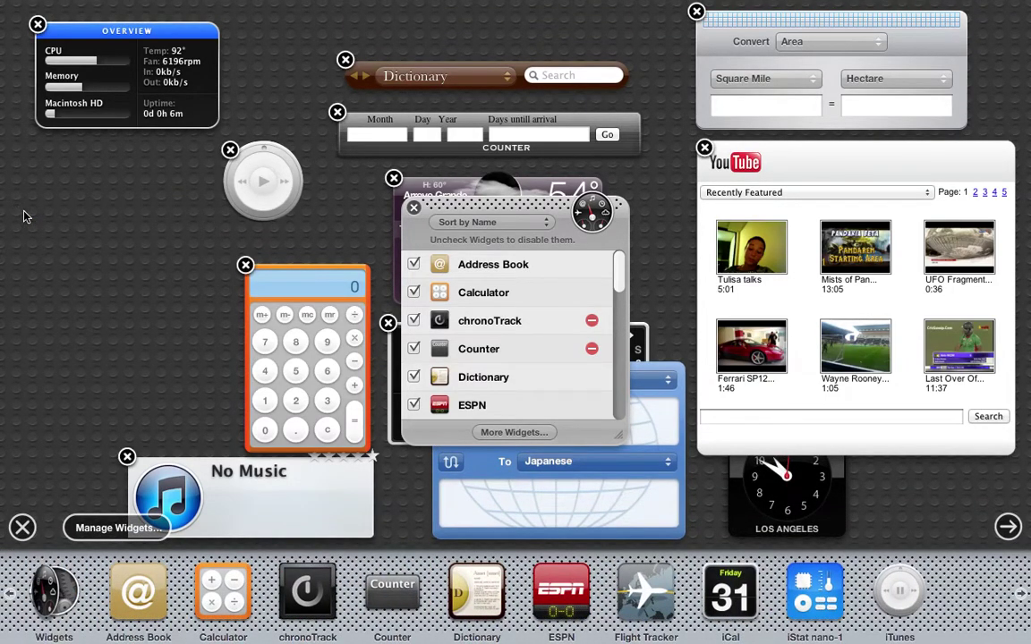
left_click(23, 529)
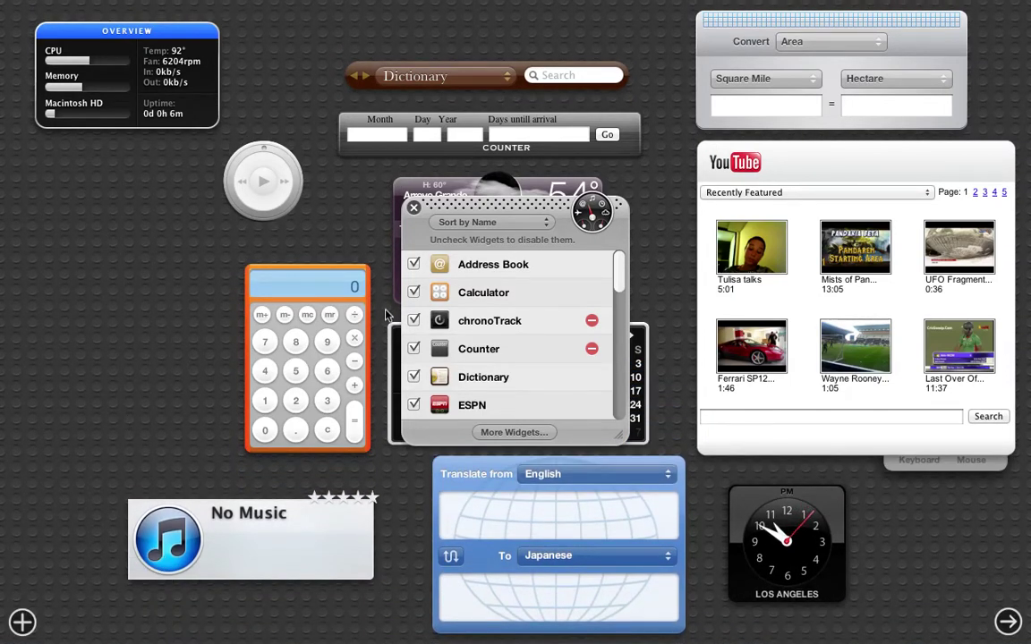
key("F12")
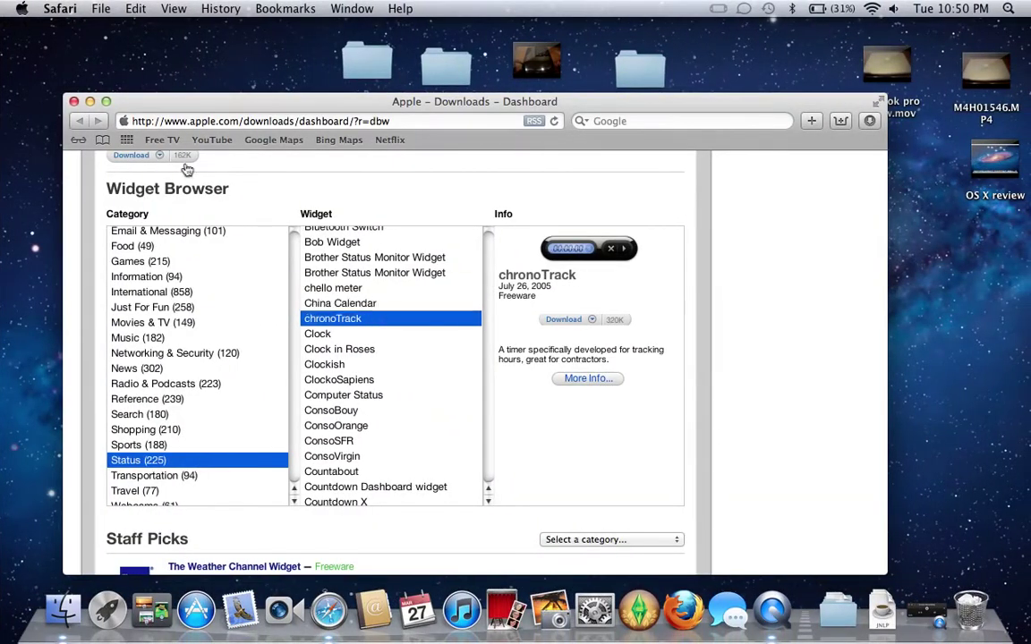
- Close the Safari window, then quit Content Manager Assistant from the menu bar, confirming Yes
left_click(74, 102)
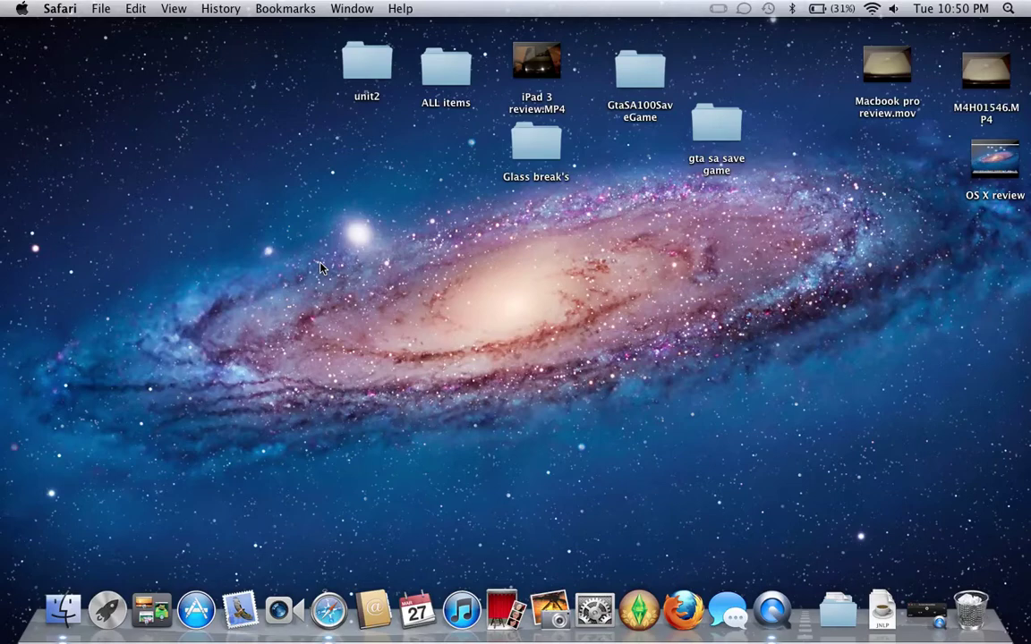
left_click(718, 9)
left_click(716, 76)
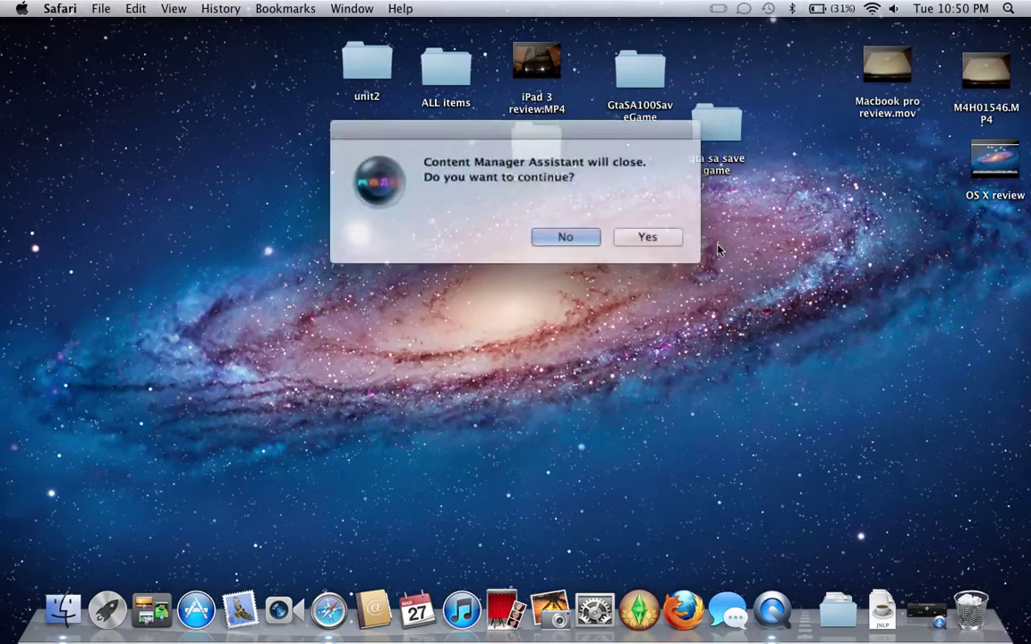
left_click(612, 238)
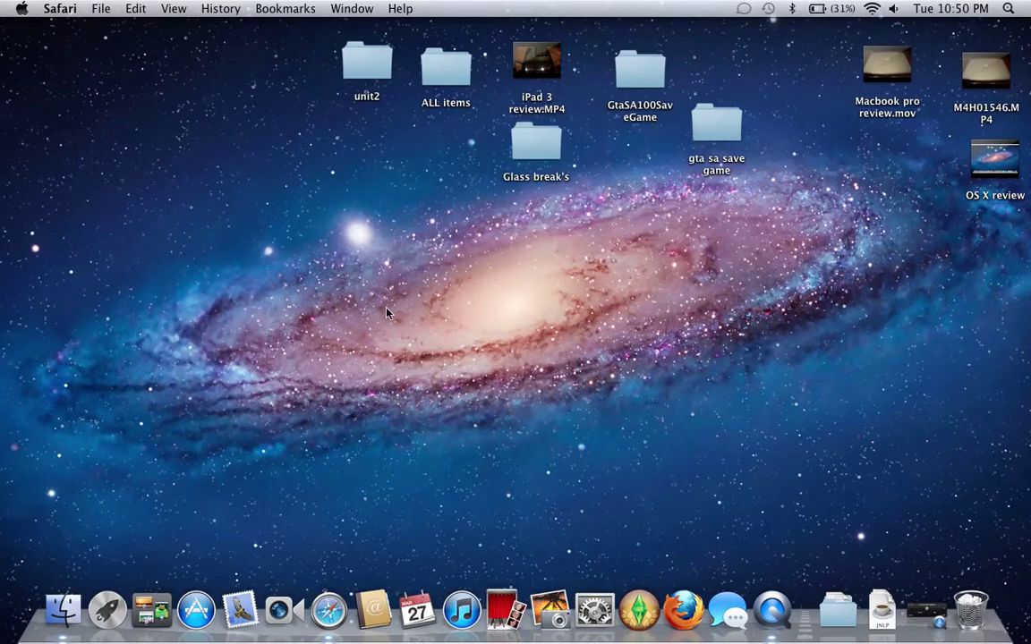